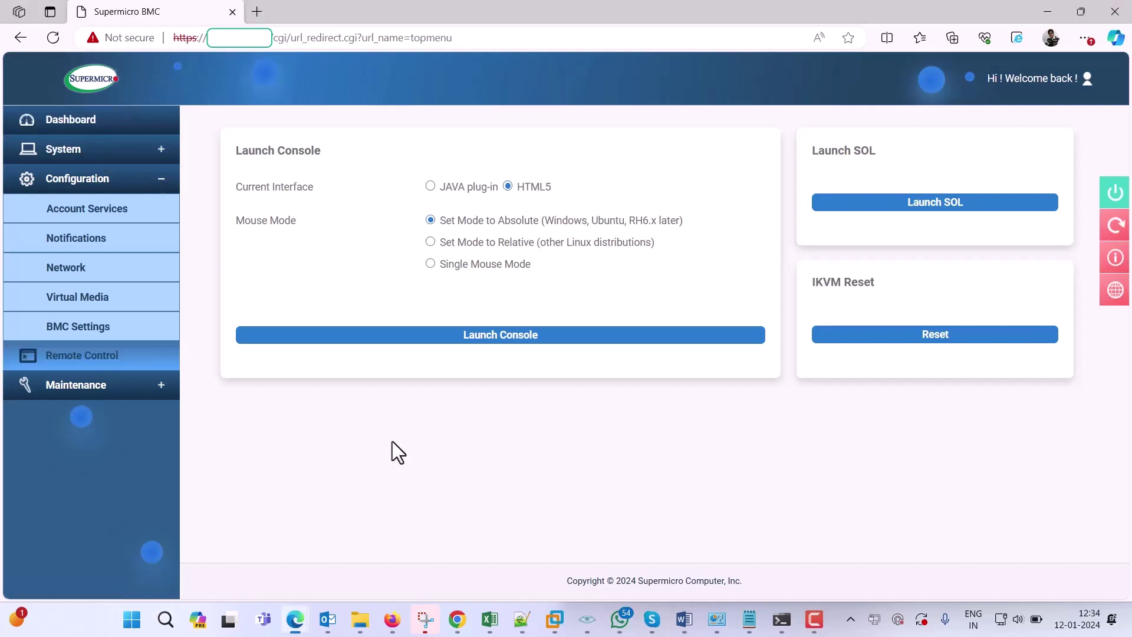
Switch the Current Interface from HTML5 to the Java plug-in and save it
{"action": "left_click", "coordinate": [86, 128]}
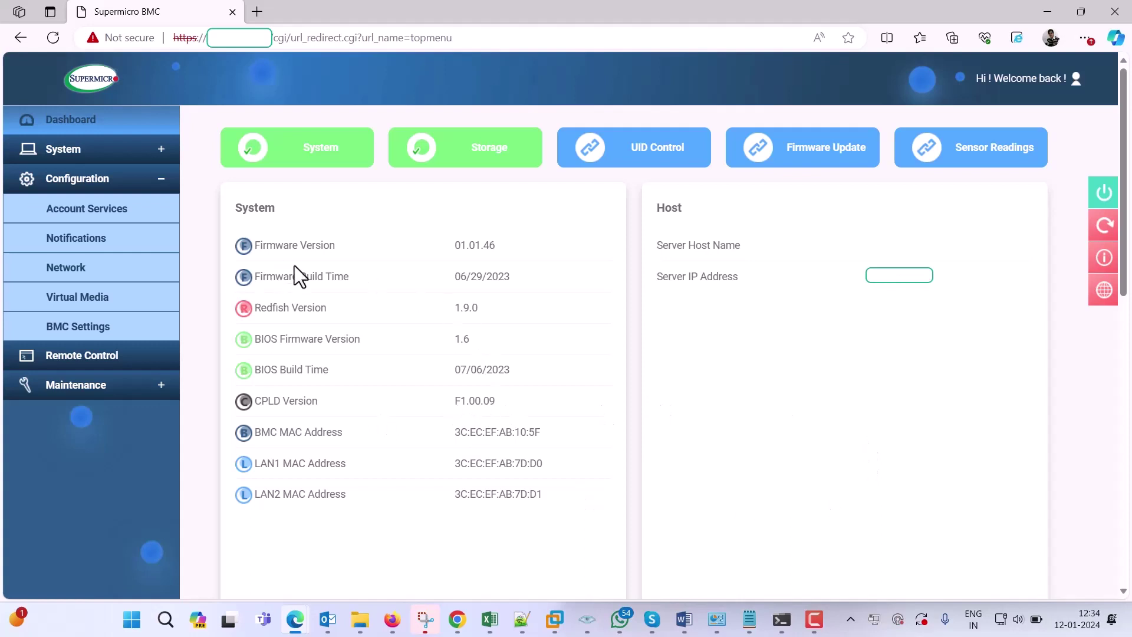
{"action": "left_click", "coordinate": [106, 367]}
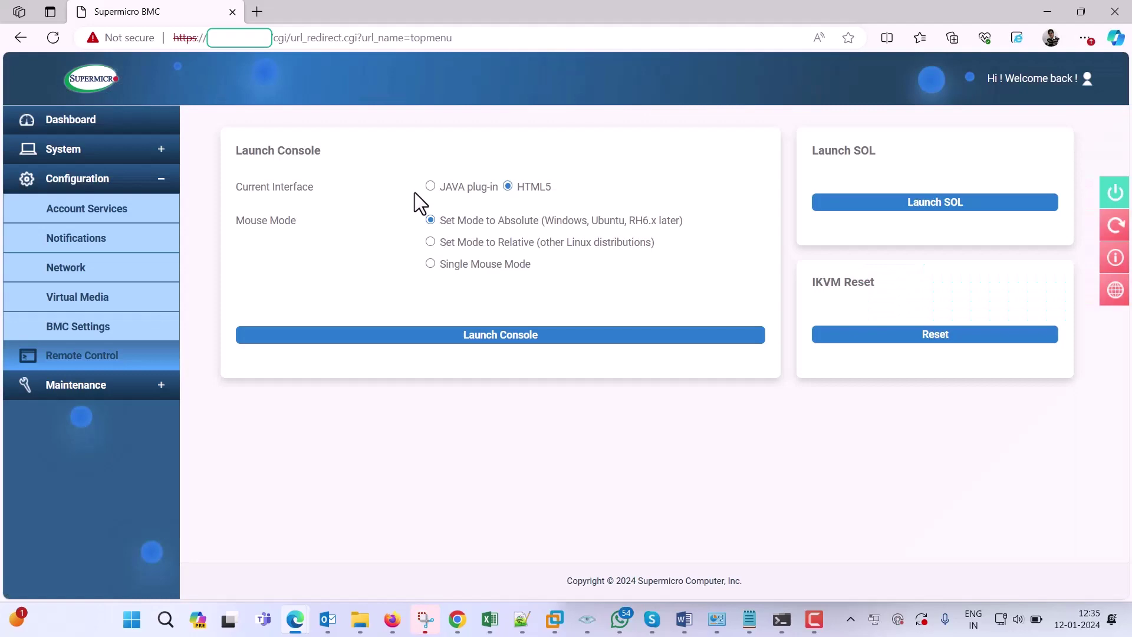
{"action": "left_click", "coordinate": [430, 187]}
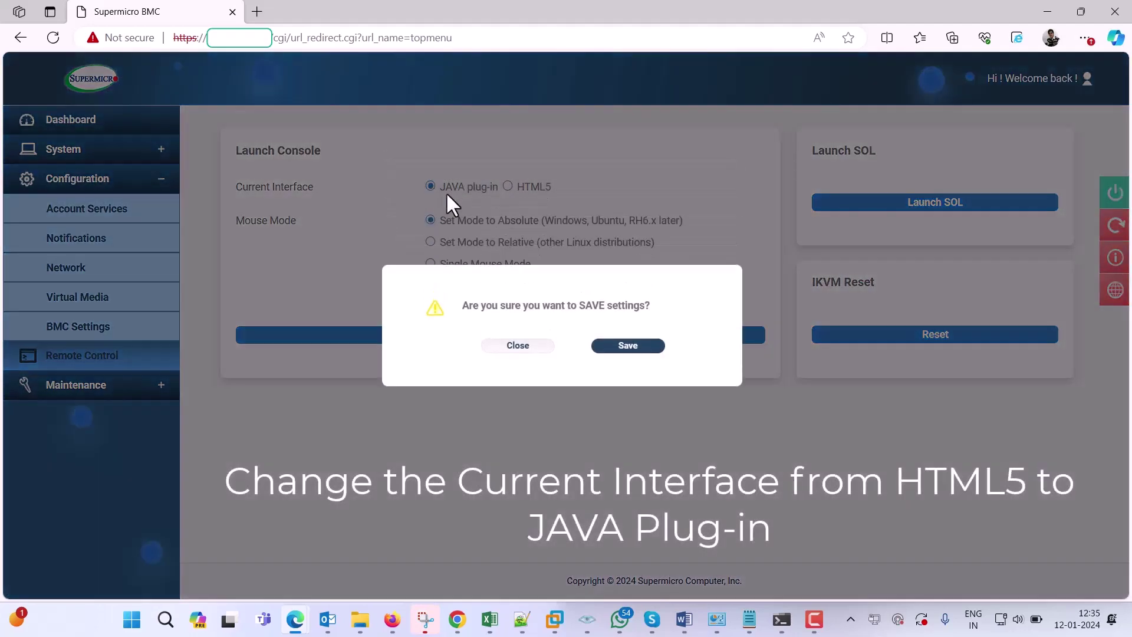
{"action": "left_click_drag", "start_coordinate": [476, 305], "coordinate": [610, 310]}
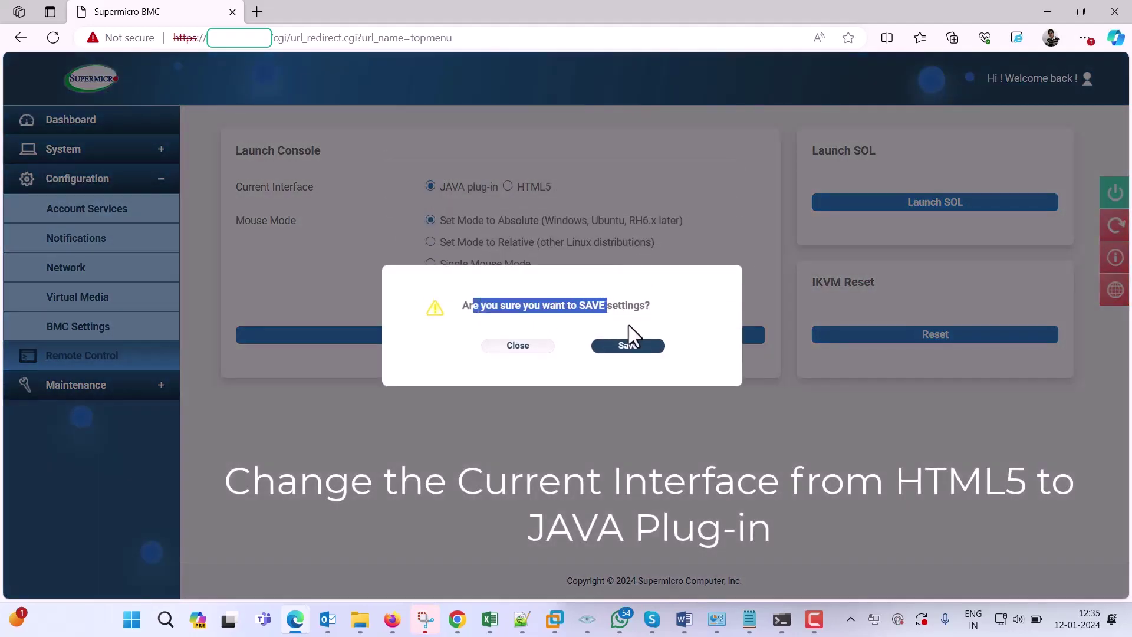
{"action": "left_click", "coordinate": [520, 348]}
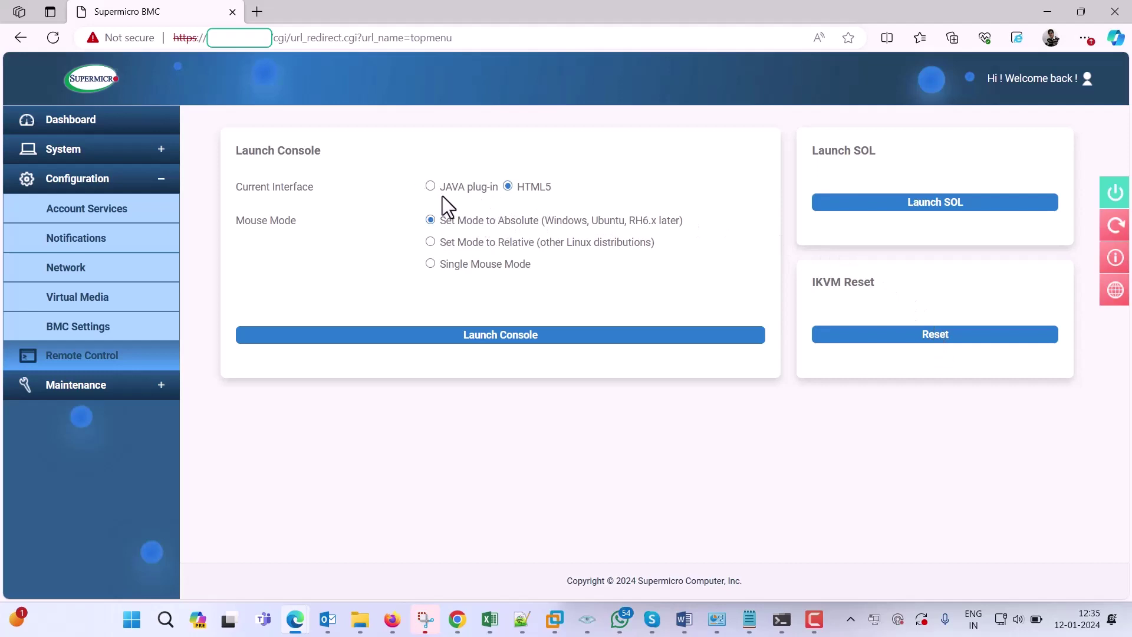
{"action": "left_click", "coordinate": [431, 185]}
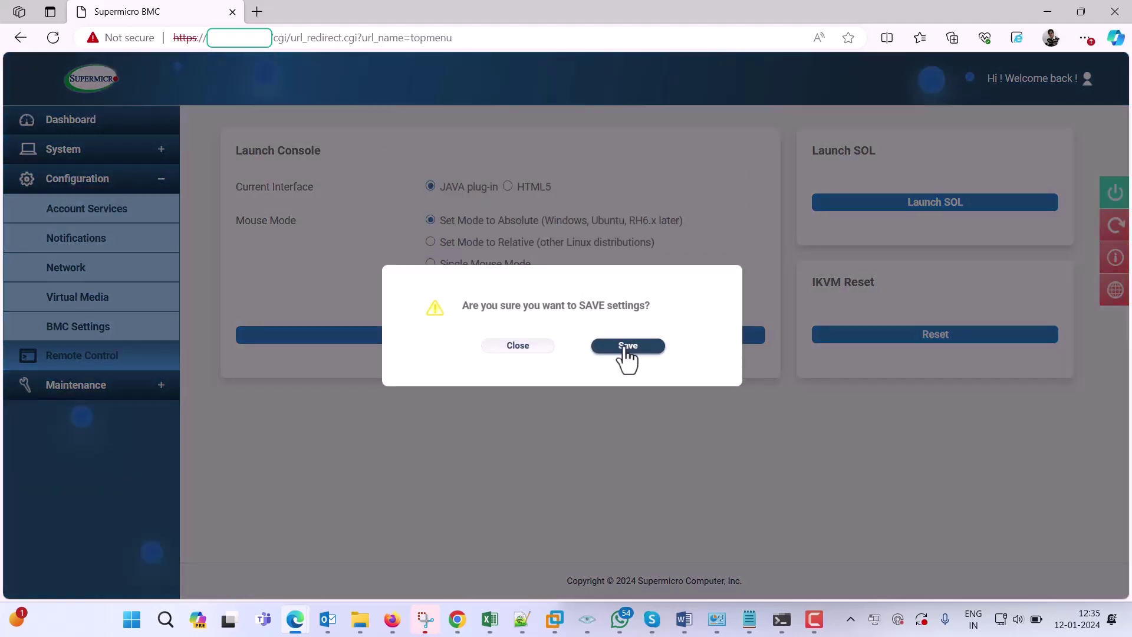
{"action": "left_click", "coordinate": [627, 348]}
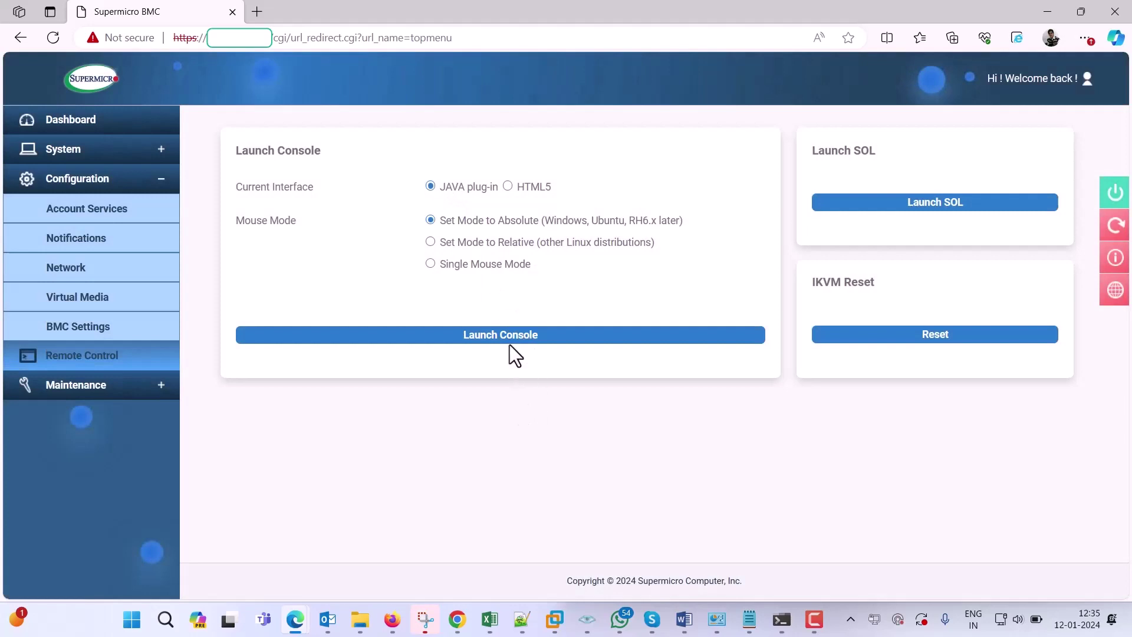
Keep and open the launch (8).jnlp console file, accepting the certificate warning and Run prompt
{"action": "left_click", "coordinate": [506, 339]}
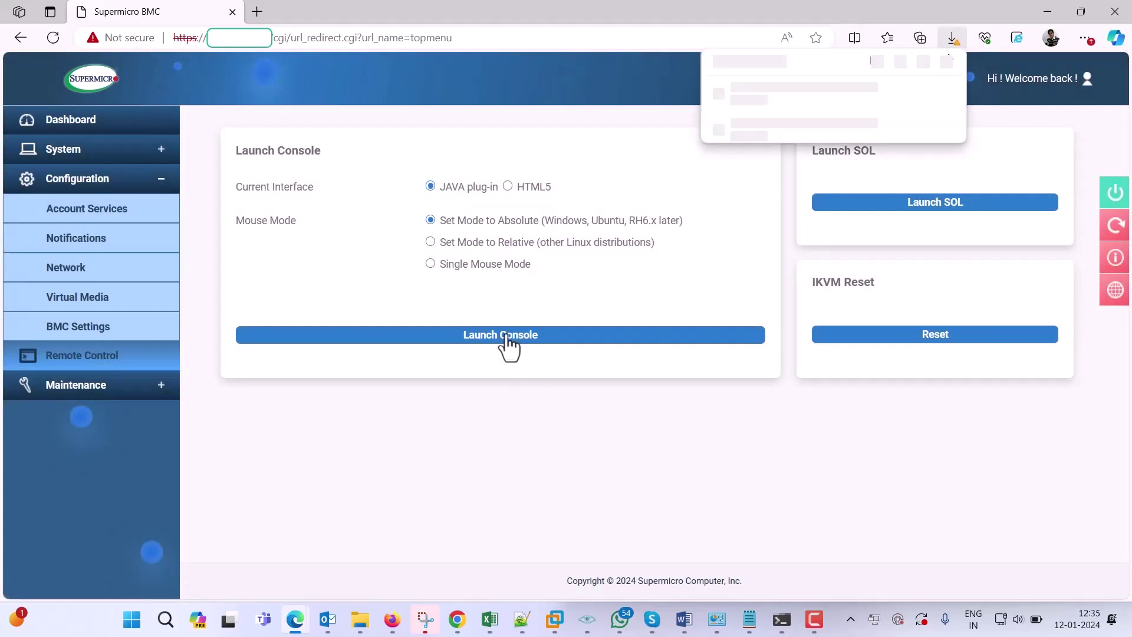
{"action": "left_click", "coordinate": [784, 123]}
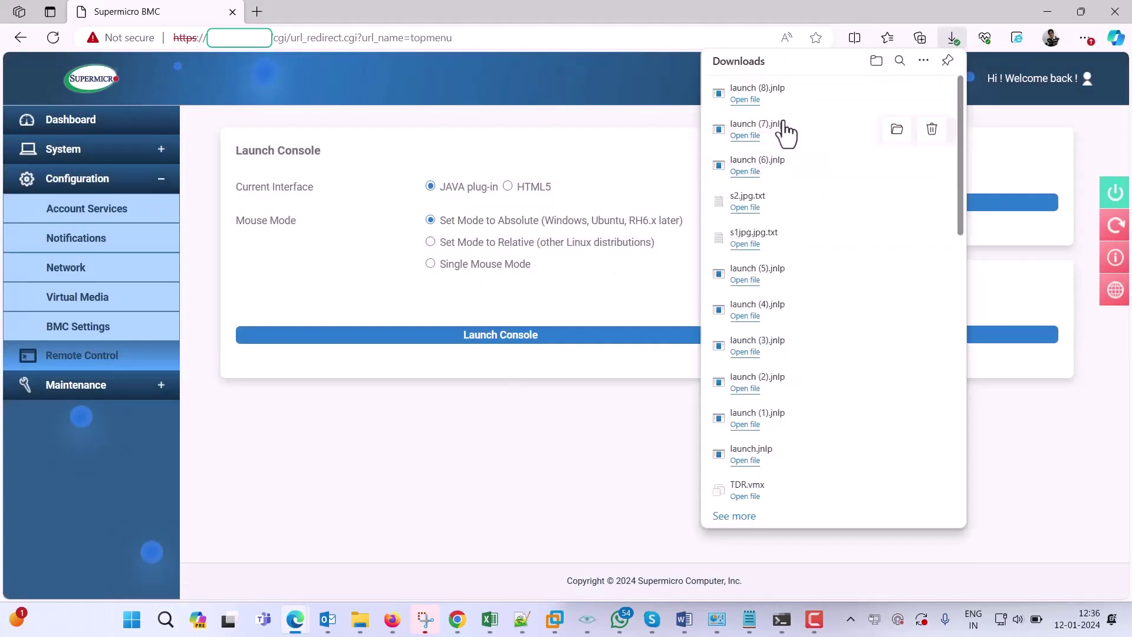
{"action": "left_click", "coordinate": [746, 100]}
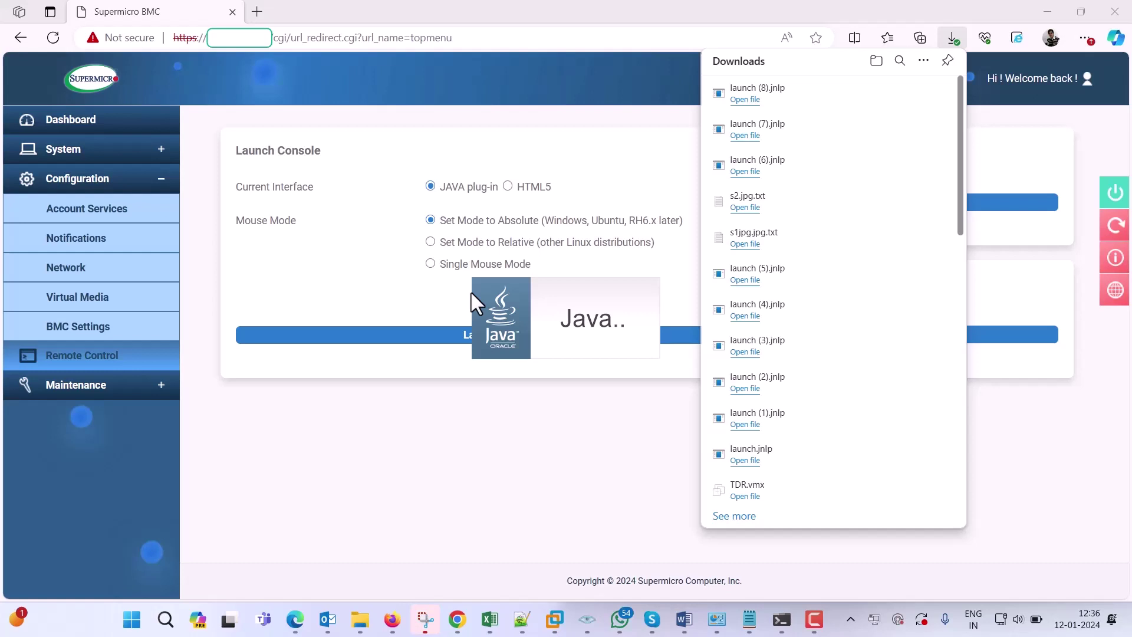
{"action": "left_click", "coordinate": [952, 40]}
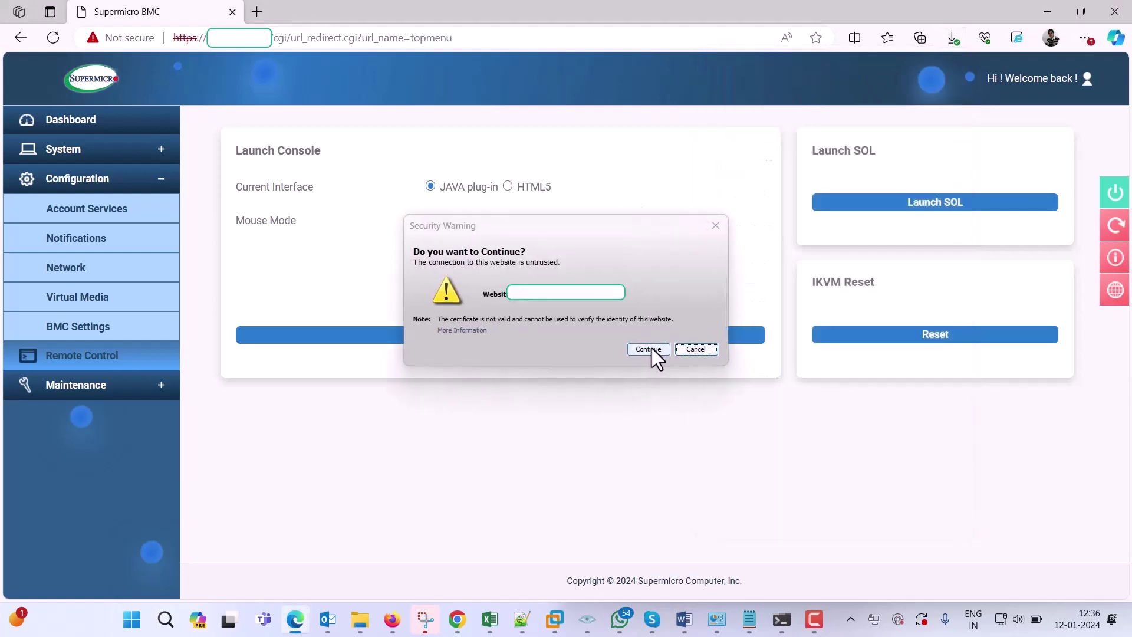
{"action": "left_click", "coordinate": [649, 348]}
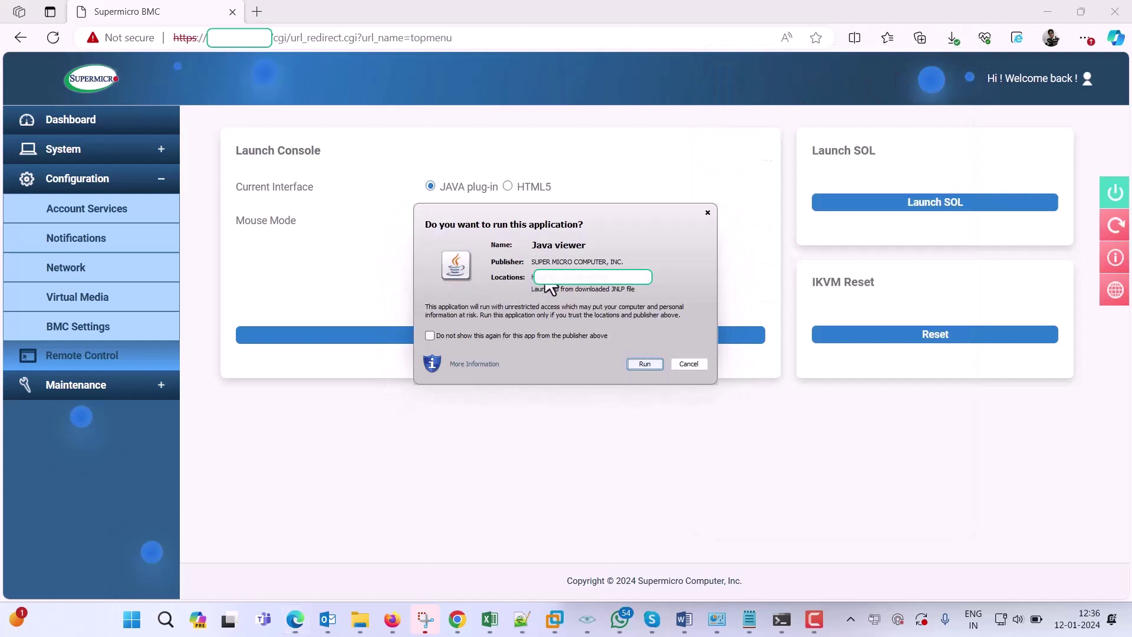
{"action": "left_click", "coordinate": [645, 364]}
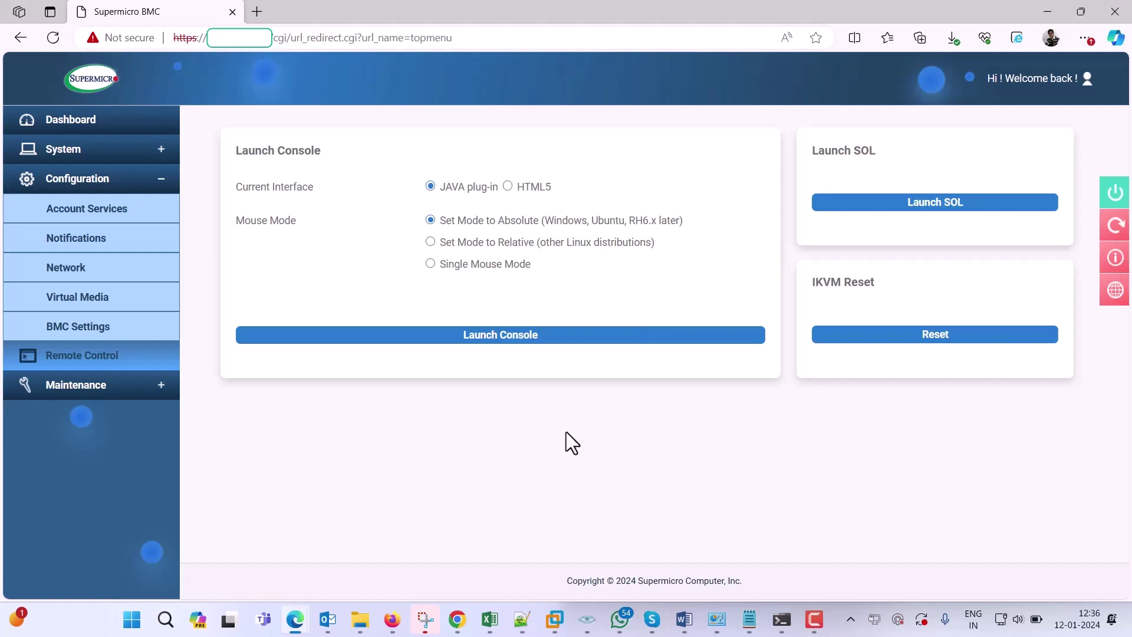
Accept the repeated Java security prompts, then browse the viewer's Virtual Media, Record and Power Control menus
{"action": "left_click", "coordinate": [652, 349]}
{"action": "left_click", "coordinate": [645, 364]}
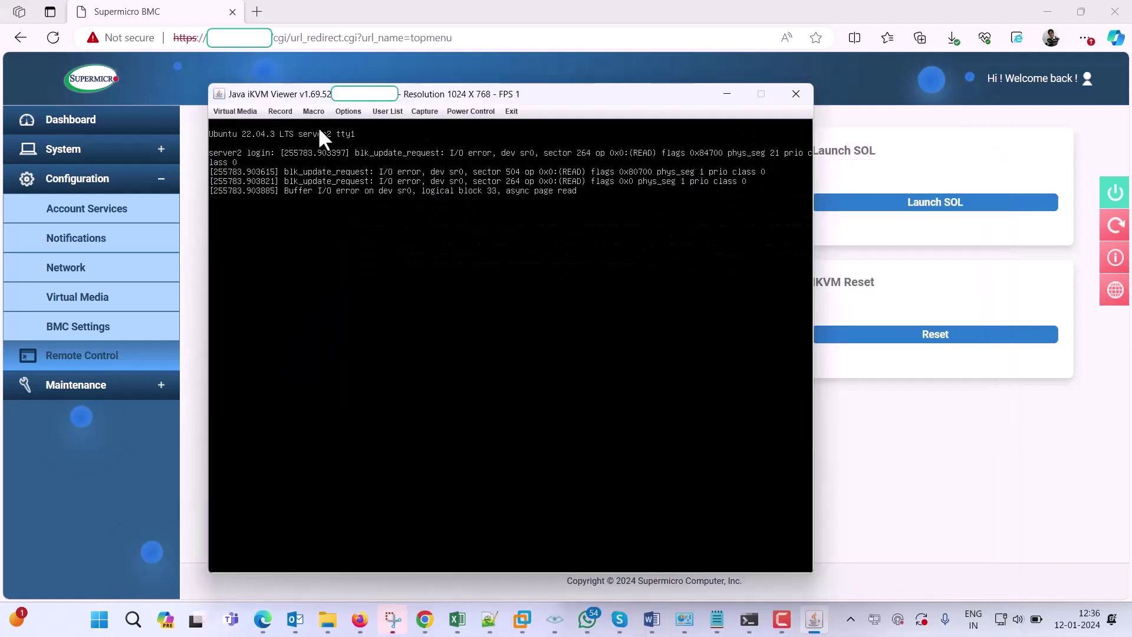
{"action": "left_click", "coordinate": [244, 112]}
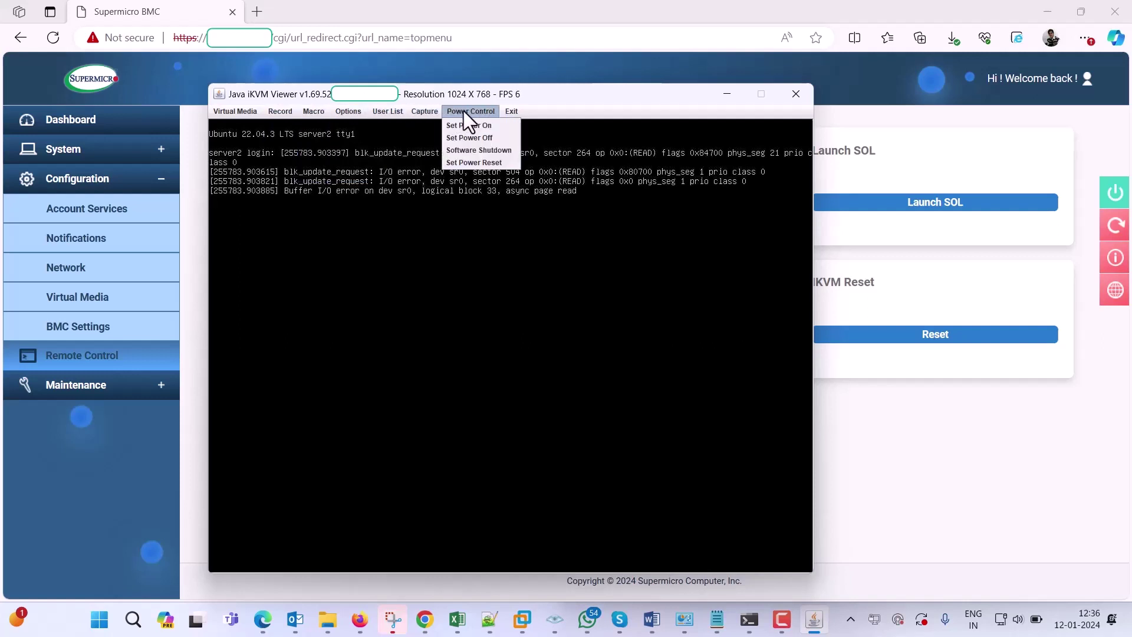
{"action": "left_click", "coordinate": [462, 274]}
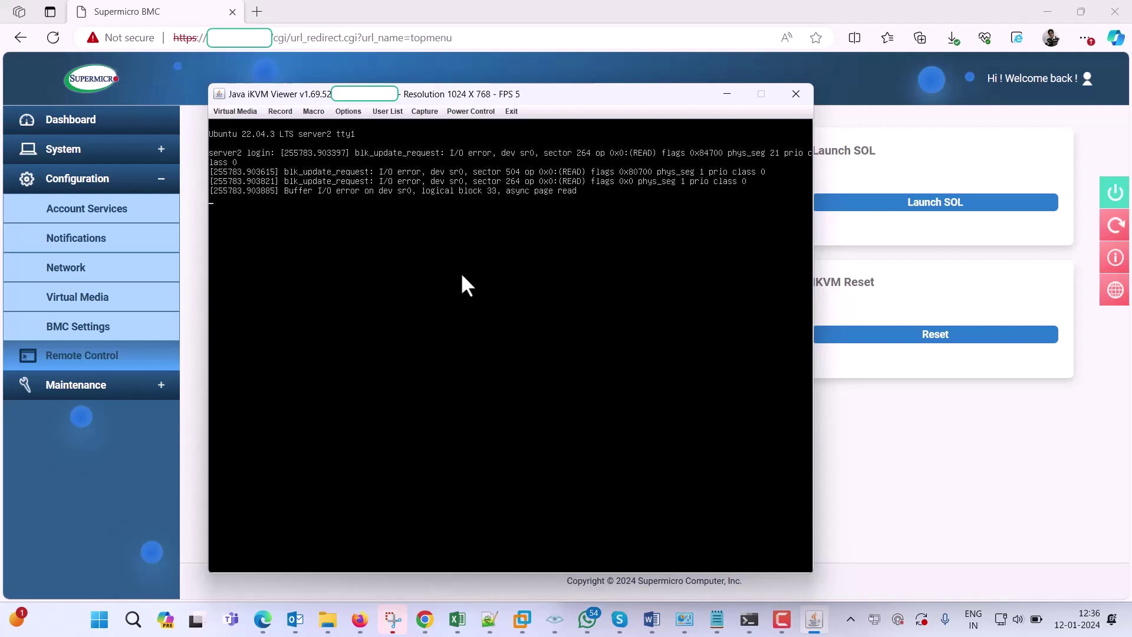
Open Virtual Storage and set Device1's drive type to ISO Image
{"action": "left_click", "coordinate": [252, 112]}
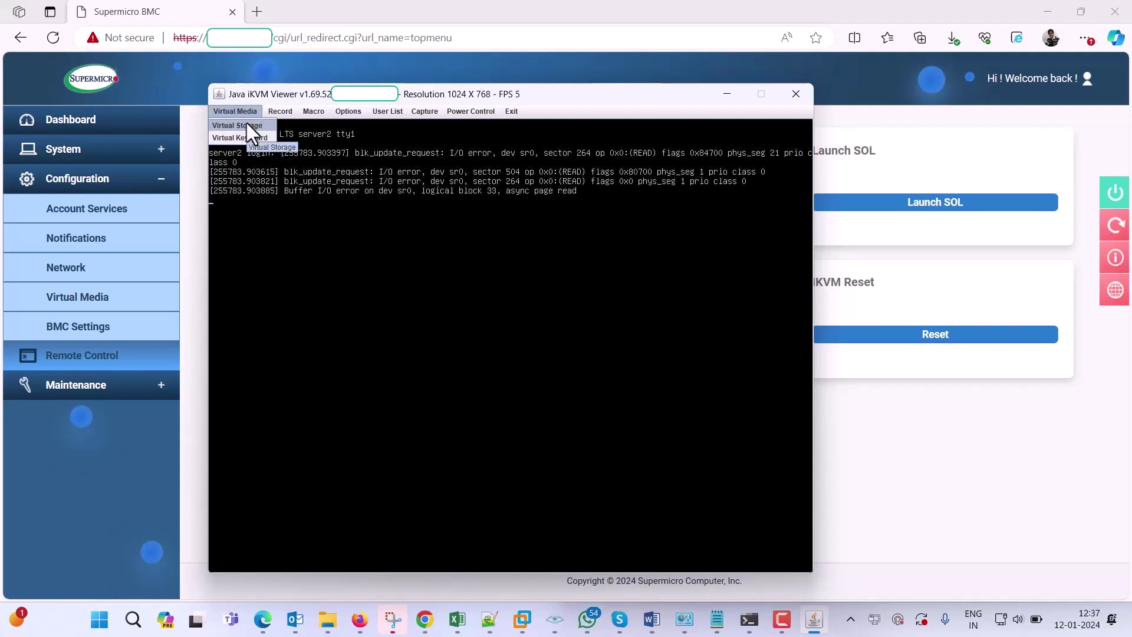
{"action": "left_click", "coordinate": [240, 126]}
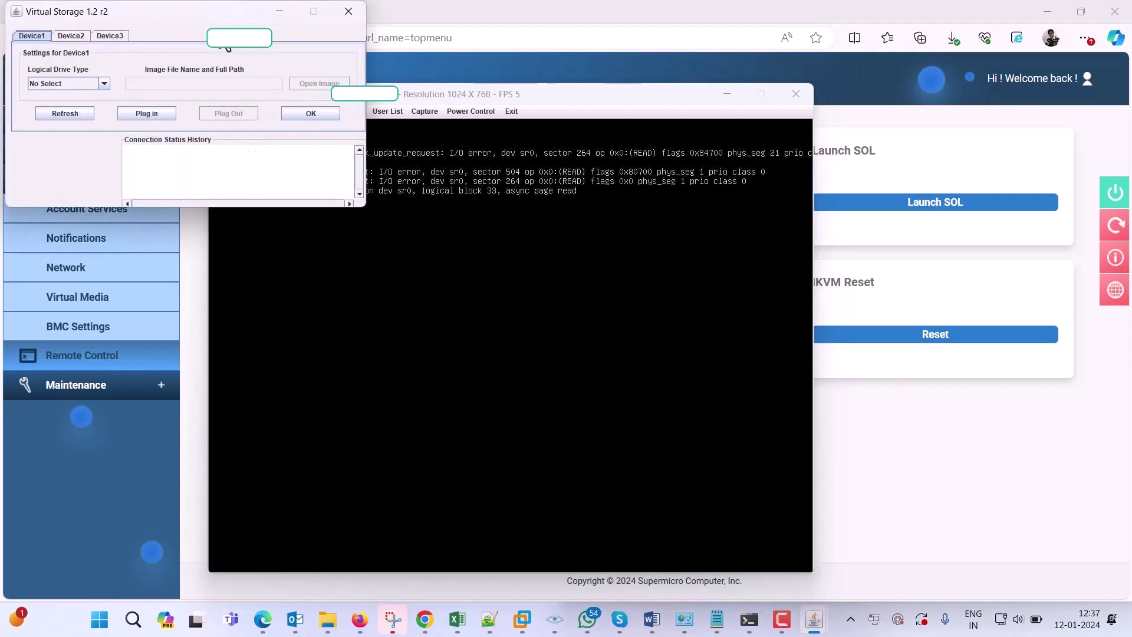
{"action": "mouse_move", "coordinate": [203, 10]}
{"action": "left_mouse_down"}
{"action": "mouse_move", "coordinate": [518, 213]}
{"action": "mouse_move", "coordinate": [485, 203]}
{"action": "left_mouse_up"}
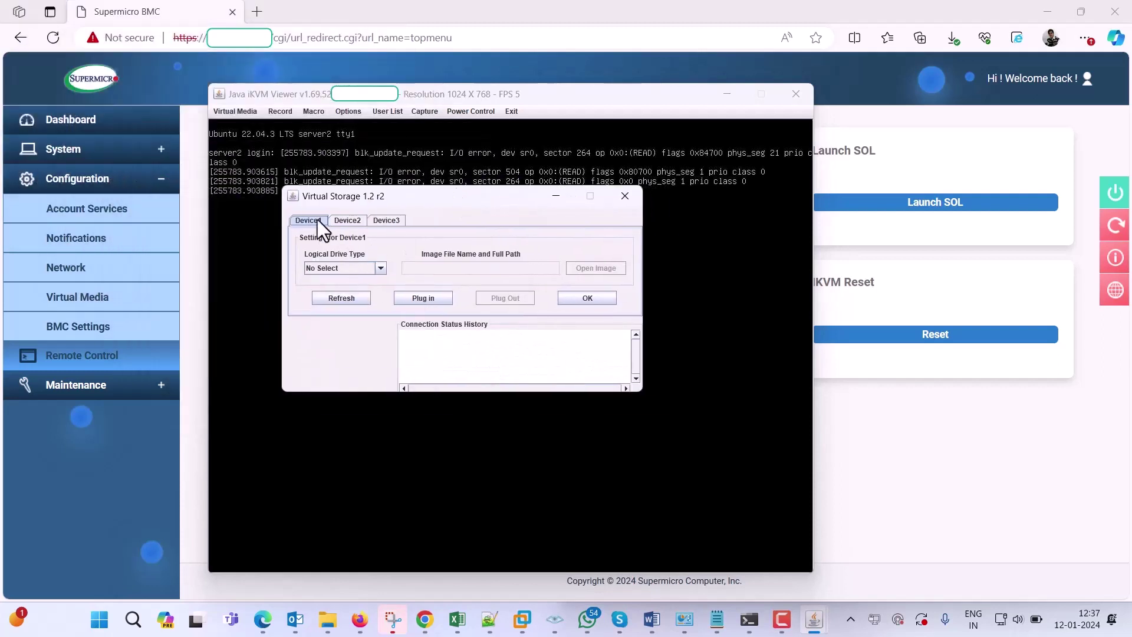
{"action": "left_click", "coordinate": [375, 270]}
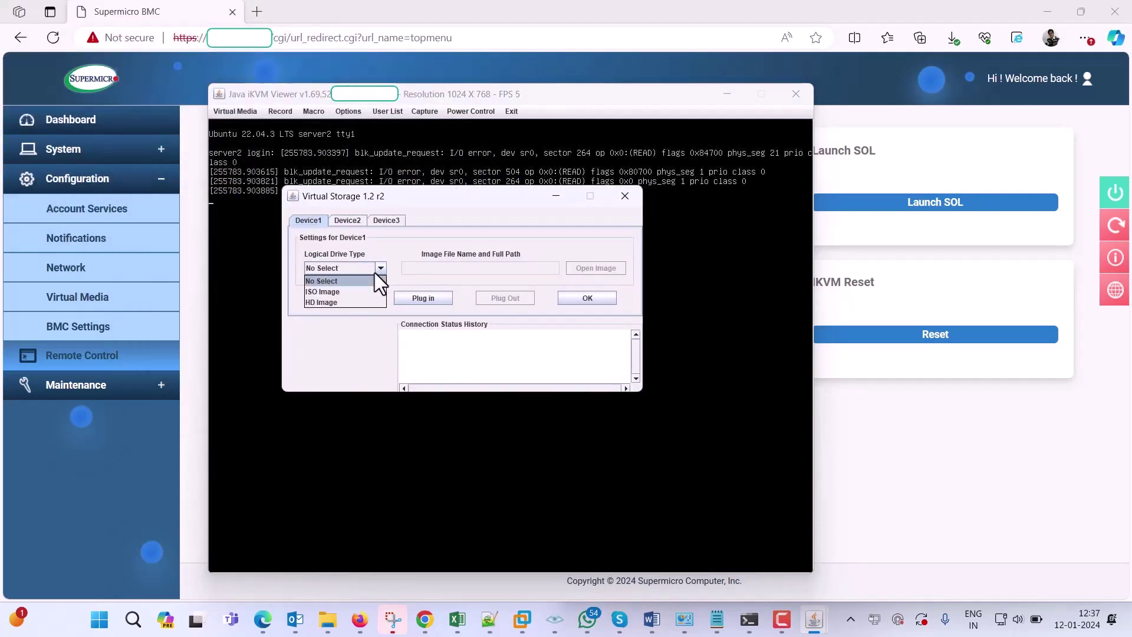
{"action": "left_click", "coordinate": [327, 293]}
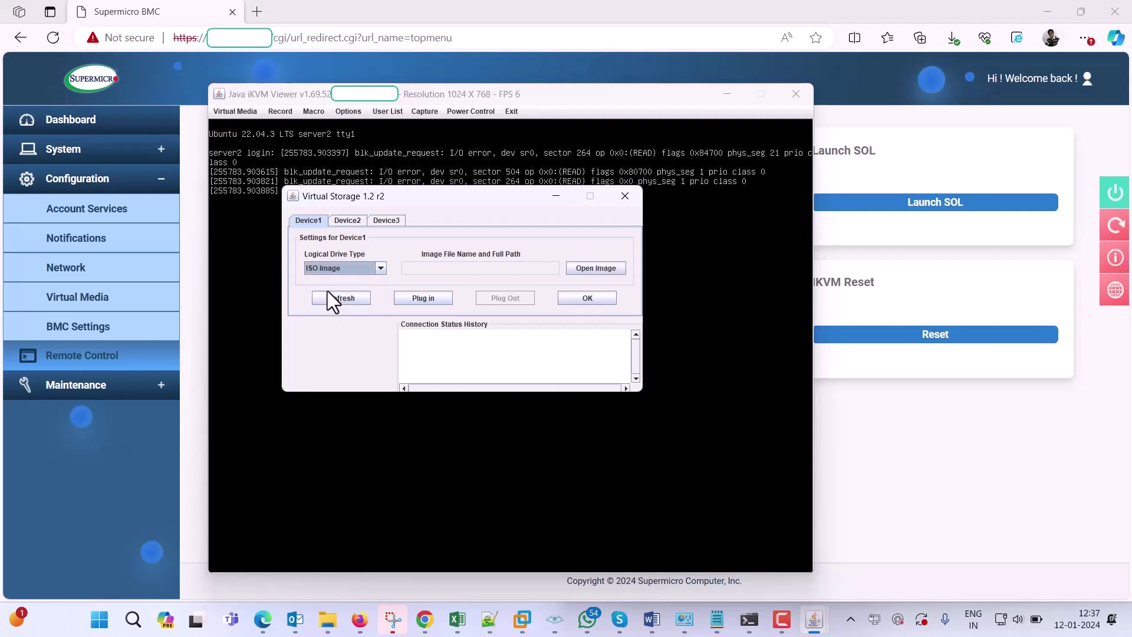
Select the ESXi 7.0U3n ISO from D:\ISO Files, plug it in, and close with OK
{"action": "left_click", "coordinate": [597, 268]}
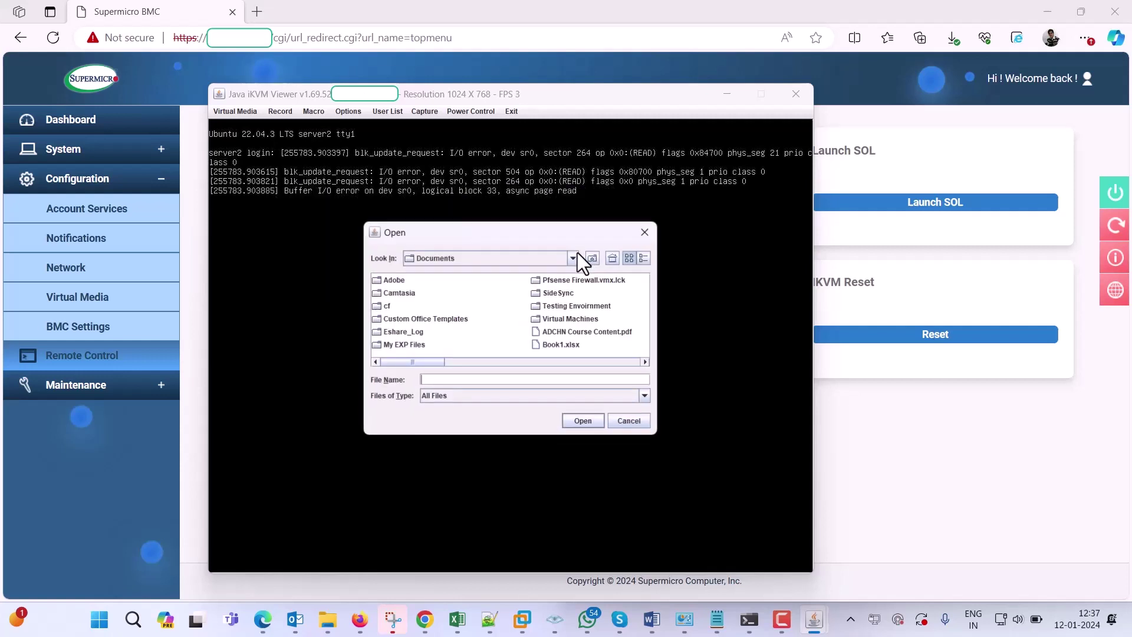
{"action": "left_click", "coordinate": [520, 259]}
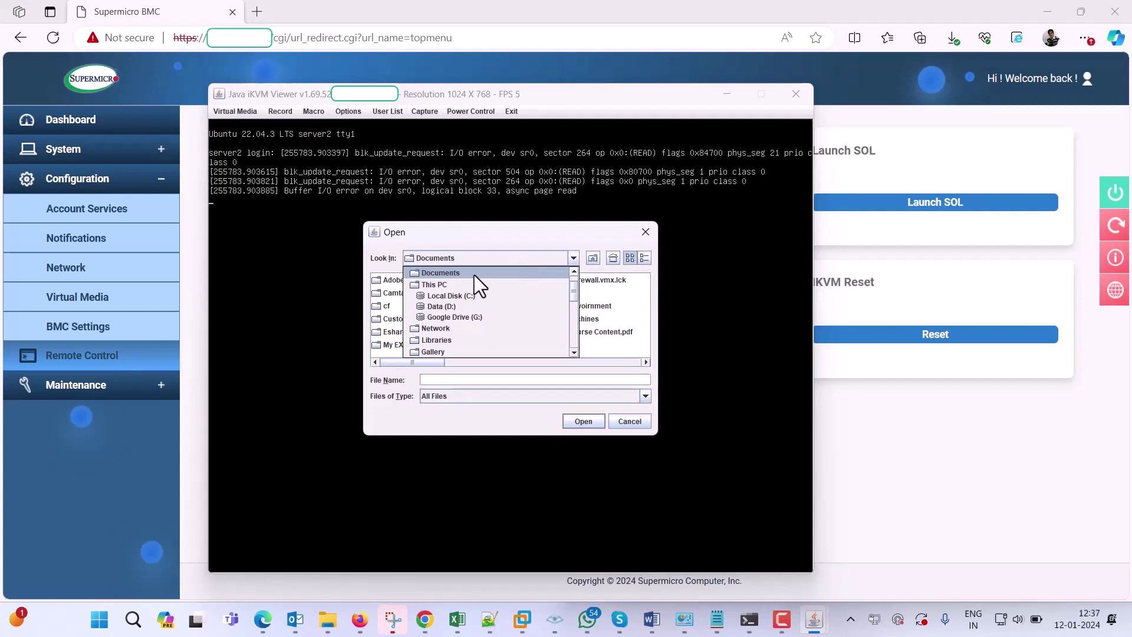
{"action": "left_click", "coordinate": [444, 307]}
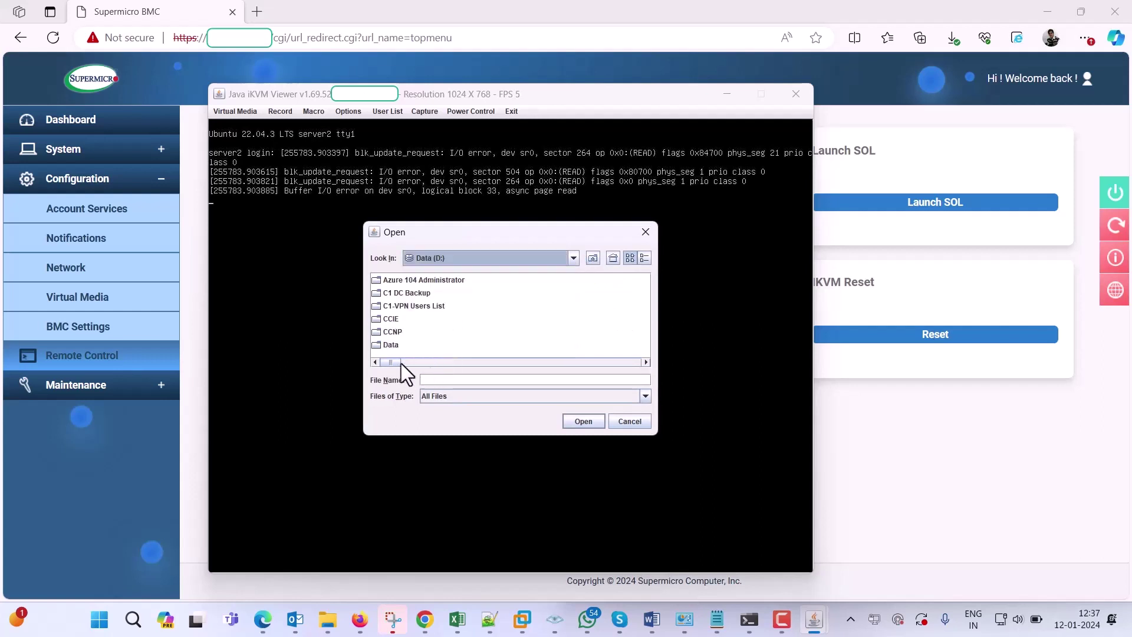
{"action": "left_click_drag", "start_coordinate": [403, 362], "coordinate": [431, 354]}
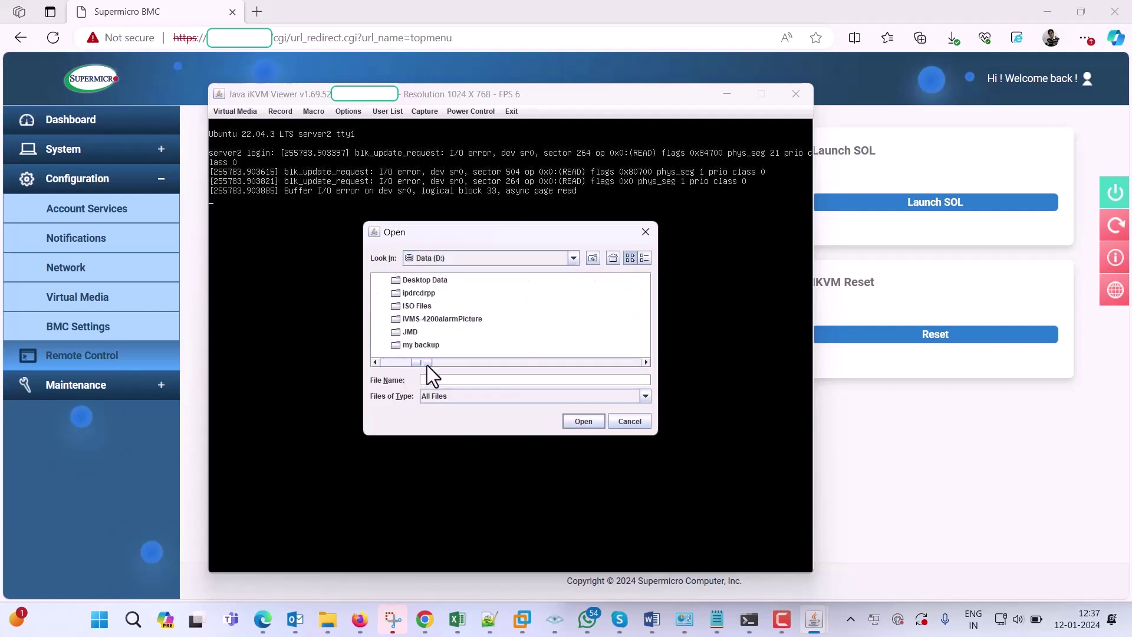
{"action": "left_click", "coordinate": [439, 306]}
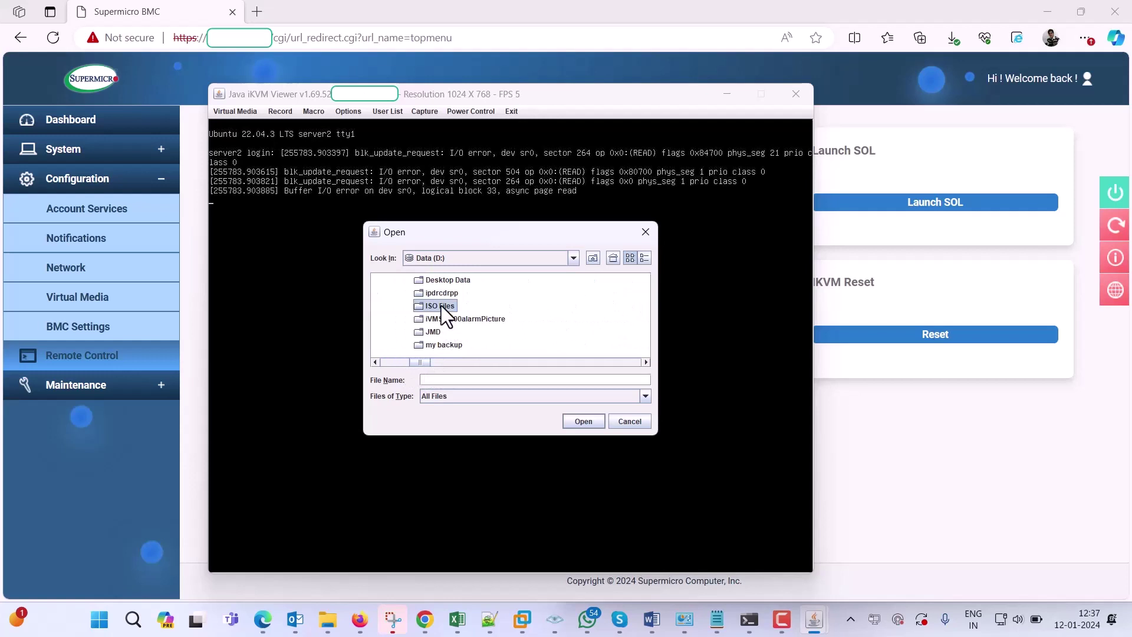
{"action": "left_click", "coordinate": [584, 421]}
{"action": "left_click_drag", "start_coordinate": [475, 364], "coordinate": [499, 363]}
{"action": "left_click", "coordinate": [496, 318]}
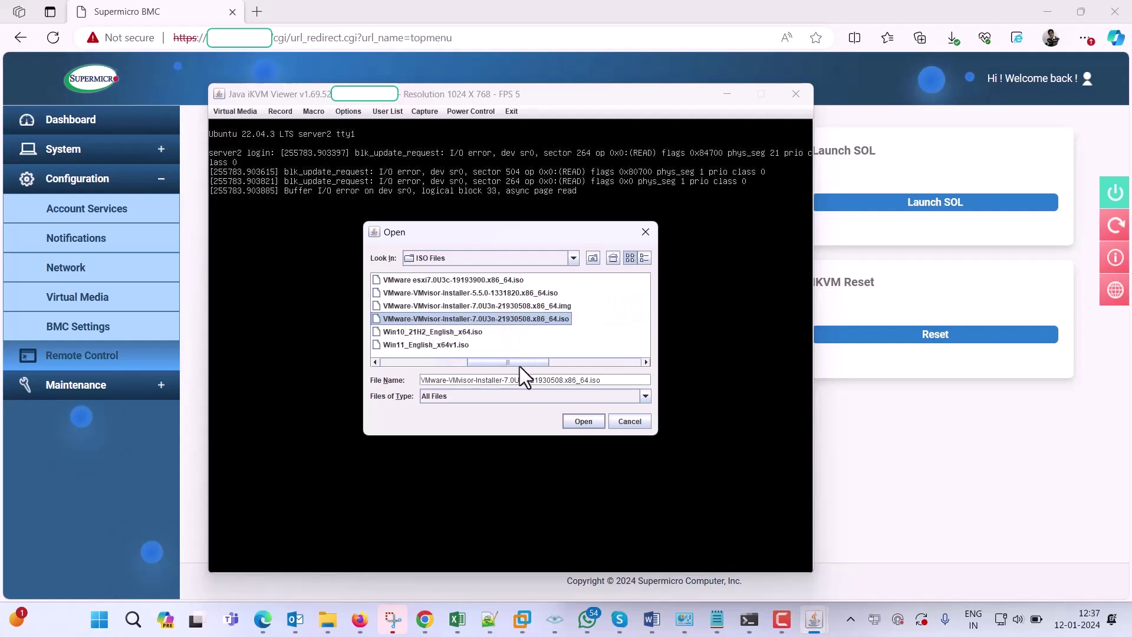
{"action": "left_click", "coordinate": [585, 421]}
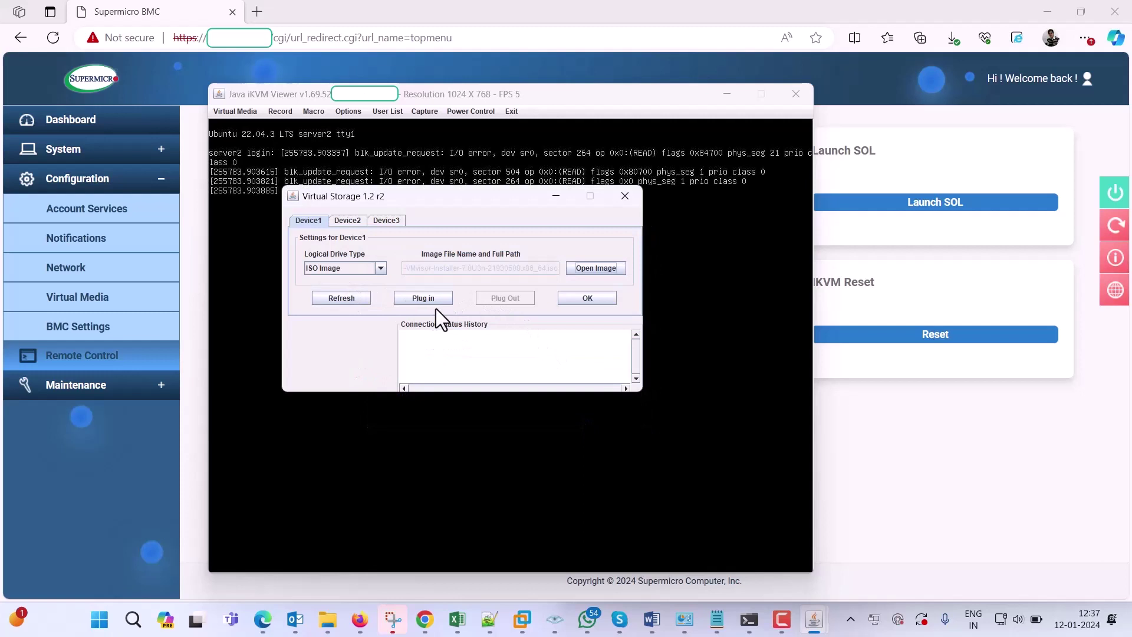
{"action": "left_click", "coordinate": [422, 299]}
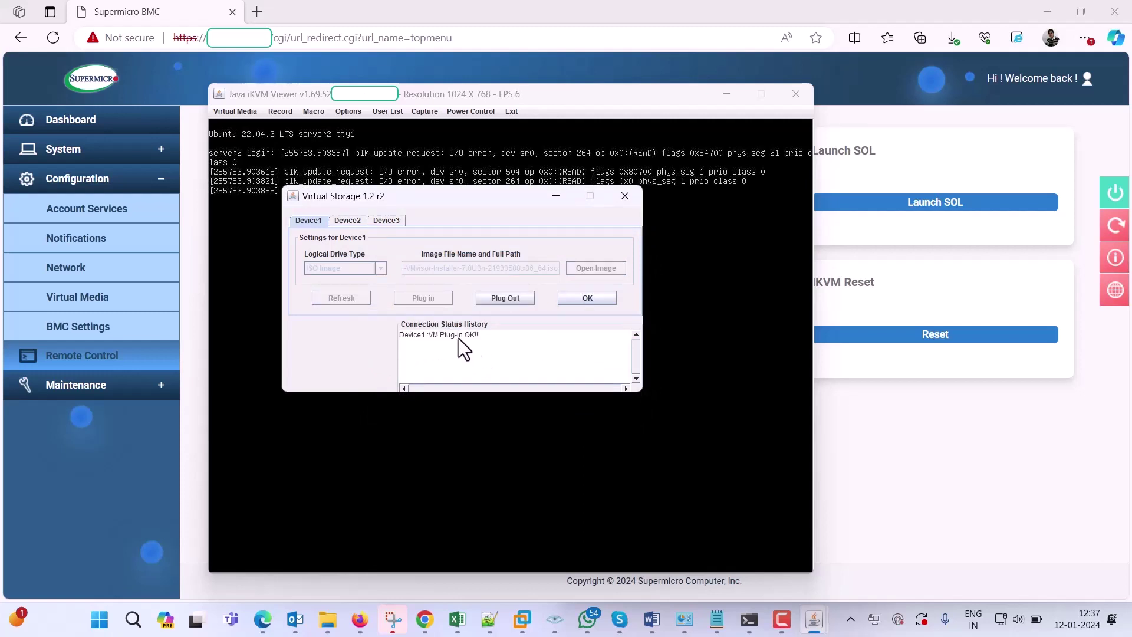
{"action": "left_click", "coordinate": [587, 298]}
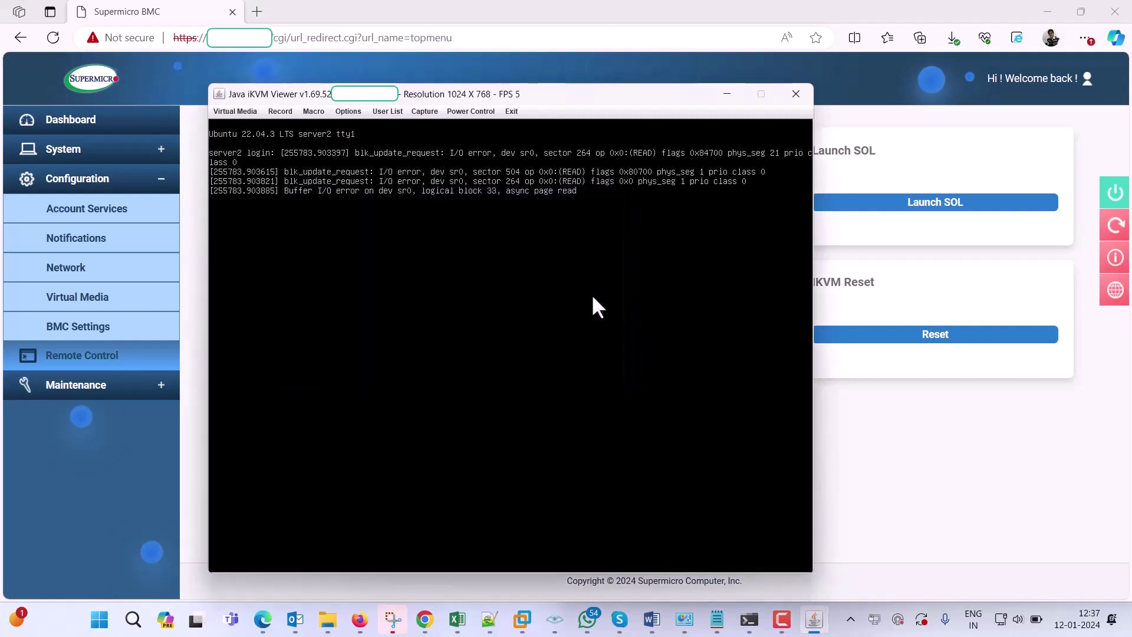
Recheck the ISO's plug-in status in Virtual Storage, then issue Set Power Reset
{"action": "left_click", "coordinate": [256, 112]}
{"action": "left_click", "coordinate": [245, 123]}
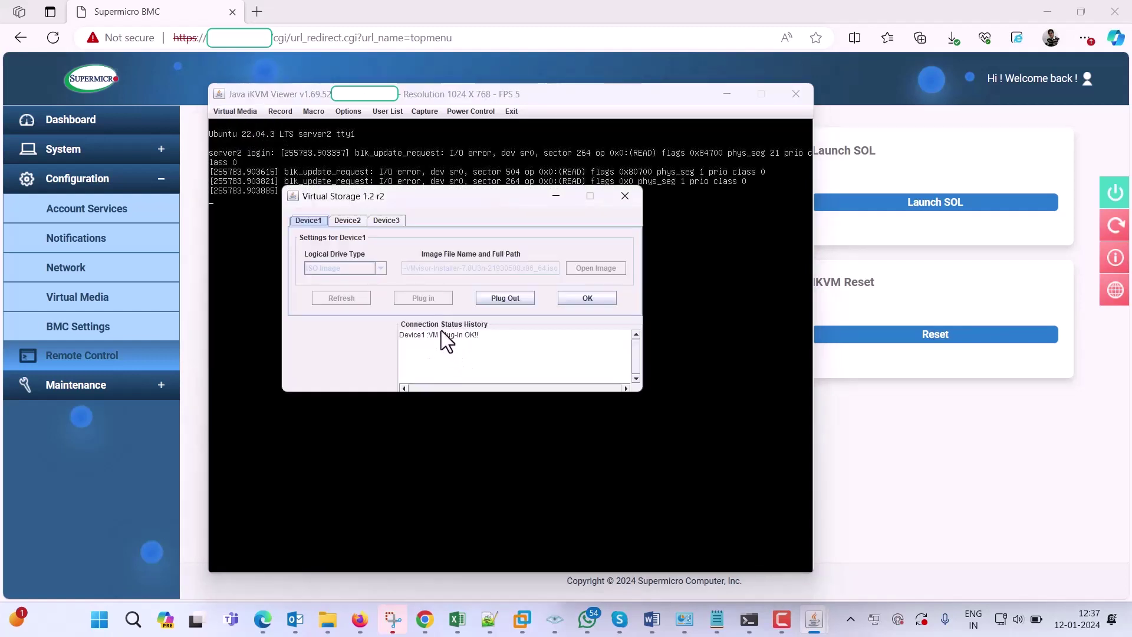
{"action": "left_click", "coordinate": [593, 297]}
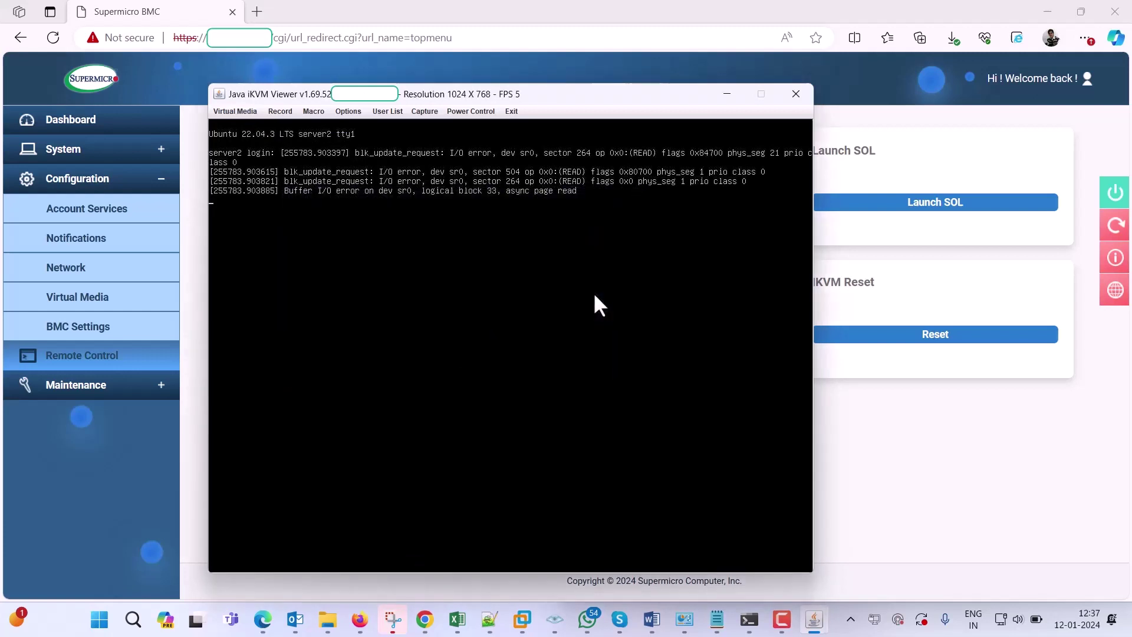
{"action": "left_click", "coordinate": [472, 111]}
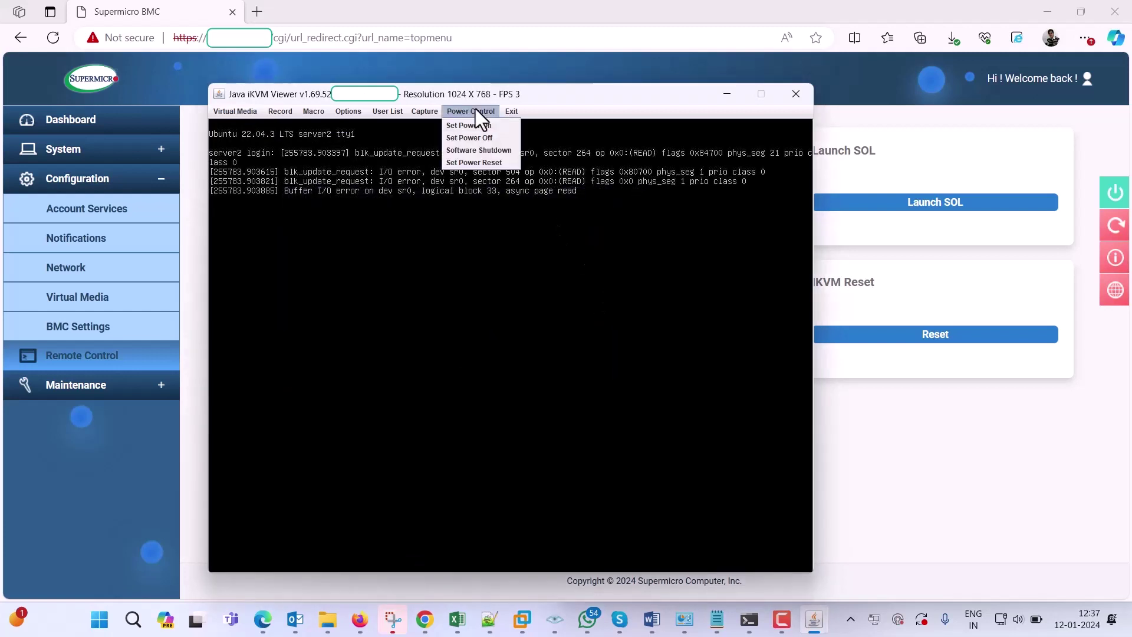
{"action": "left_click", "coordinate": [469, 163]}
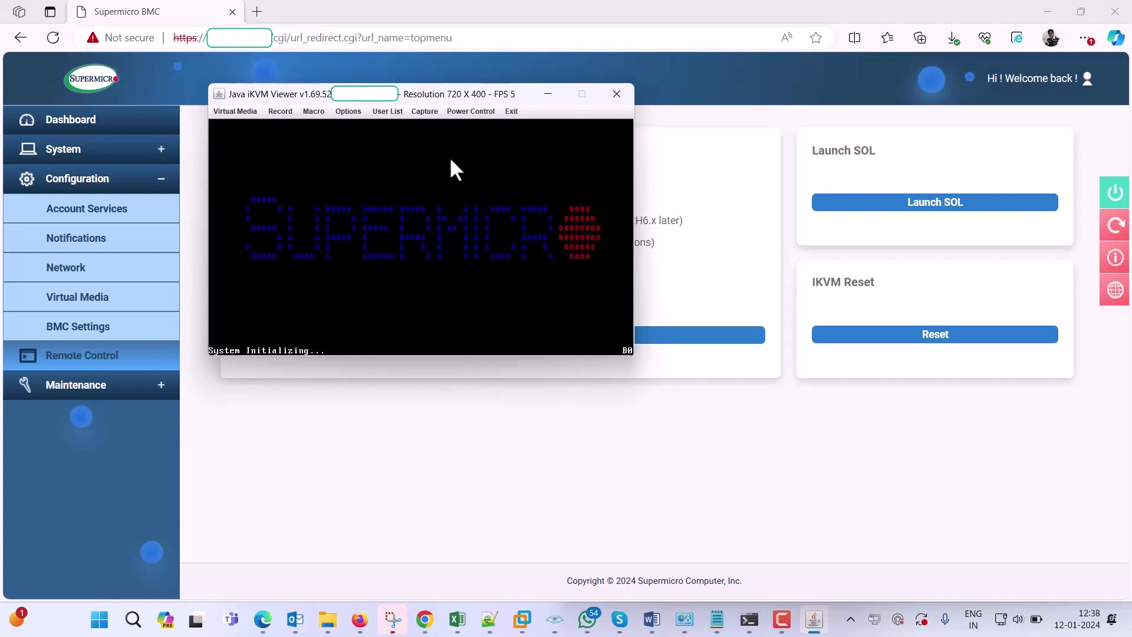
Move the viewer down, try Full-Screen Mode, and dismiss the 720x400 resolution warning
{"action": "left_click_drag", "start_coordinate": [414, 92], "coordinate": [442, 215]}
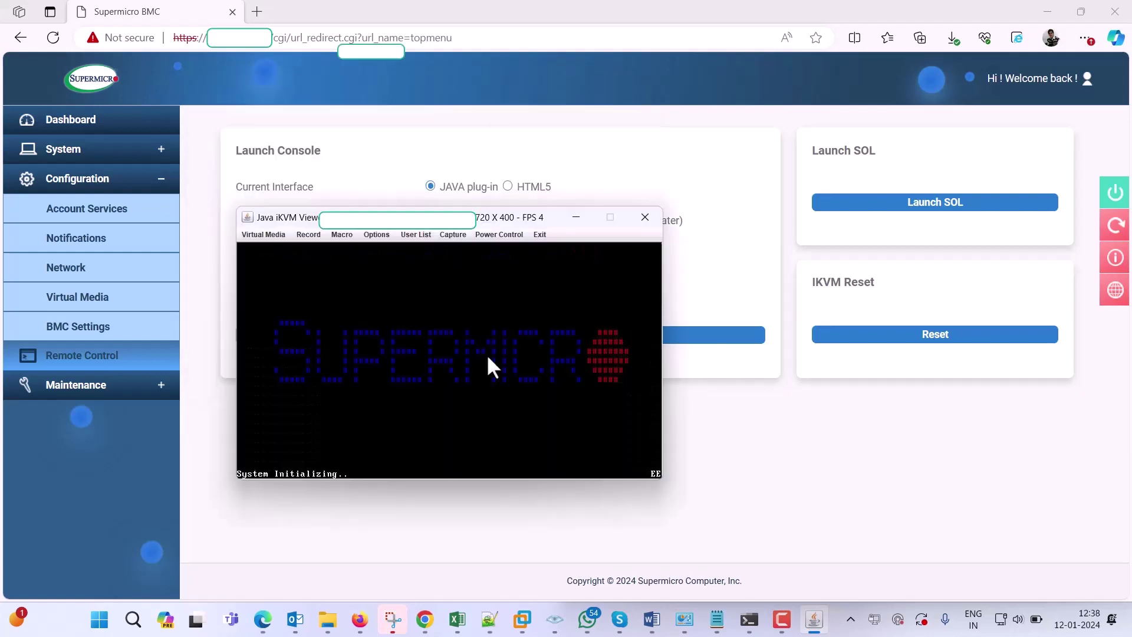
{"action": "left_click", "coordinate": [376, 234]}
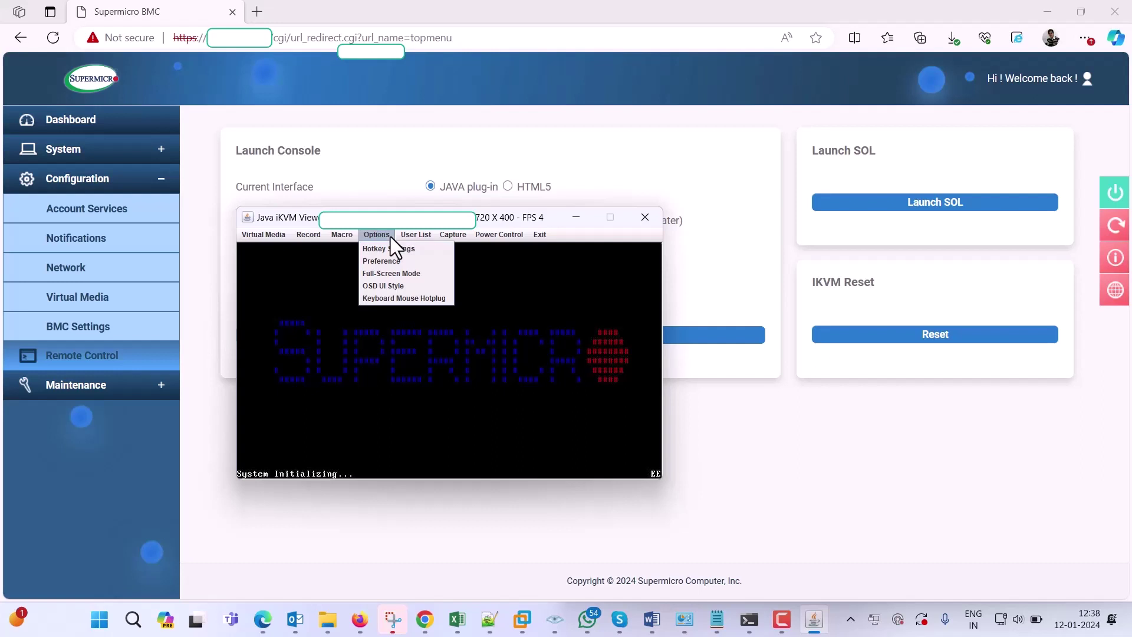
{"action": "left_click", "coordinate": [399, 274]}
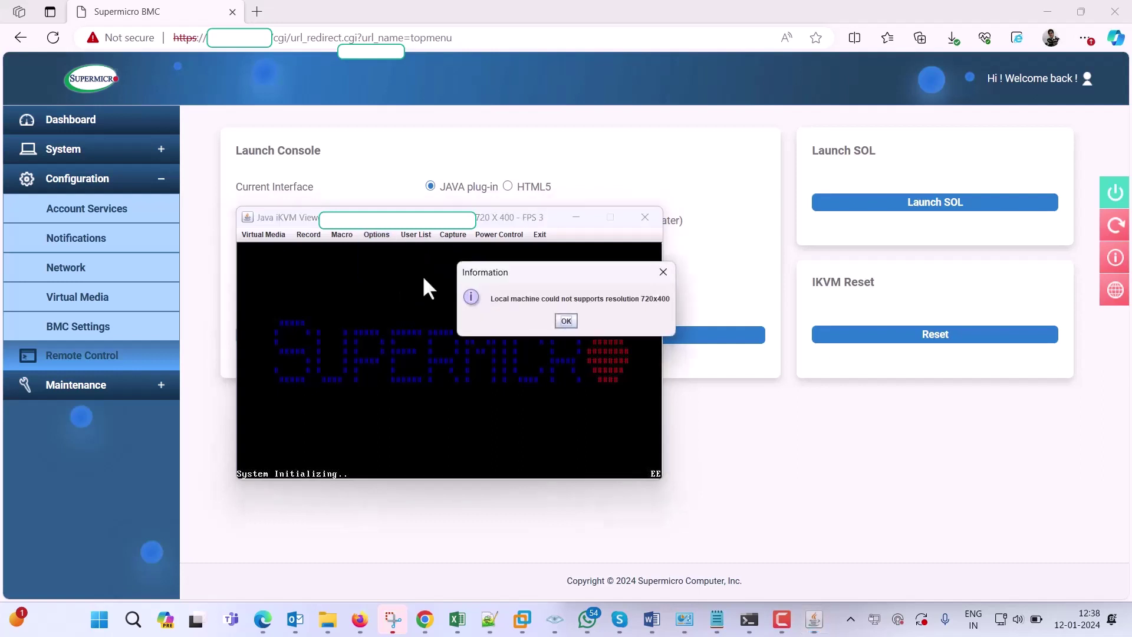
{"action": "left_click", "coordinate": [573, 321]}
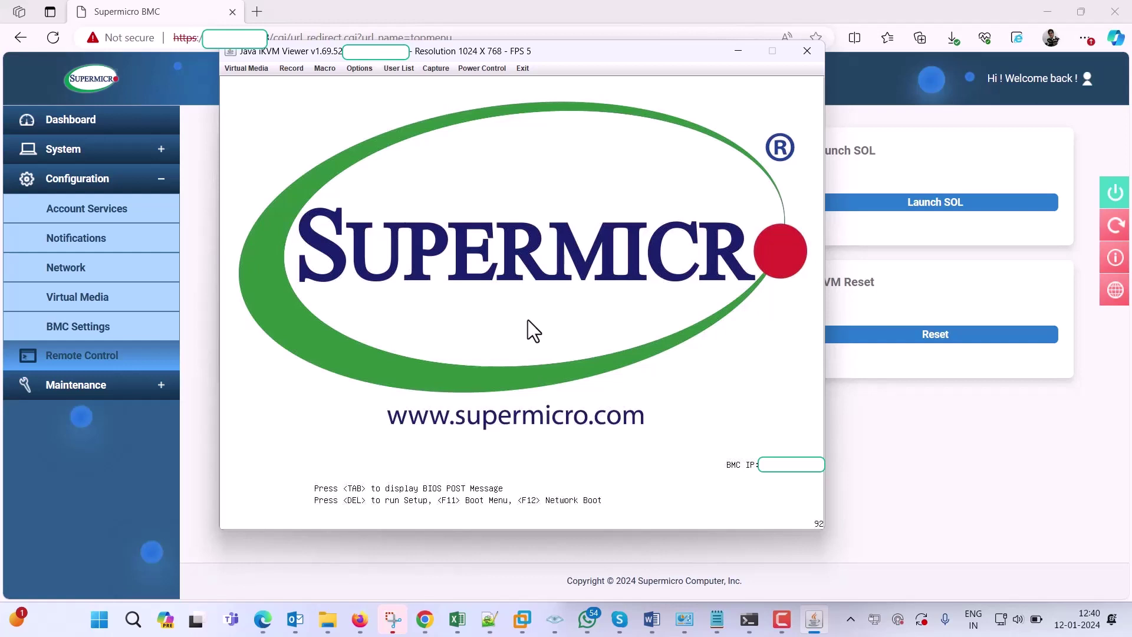
Use the F11 boot menu to boot from UEFI: ATEN Virtual CDROM YSOJ
{"action": "key", "text": "F11"}
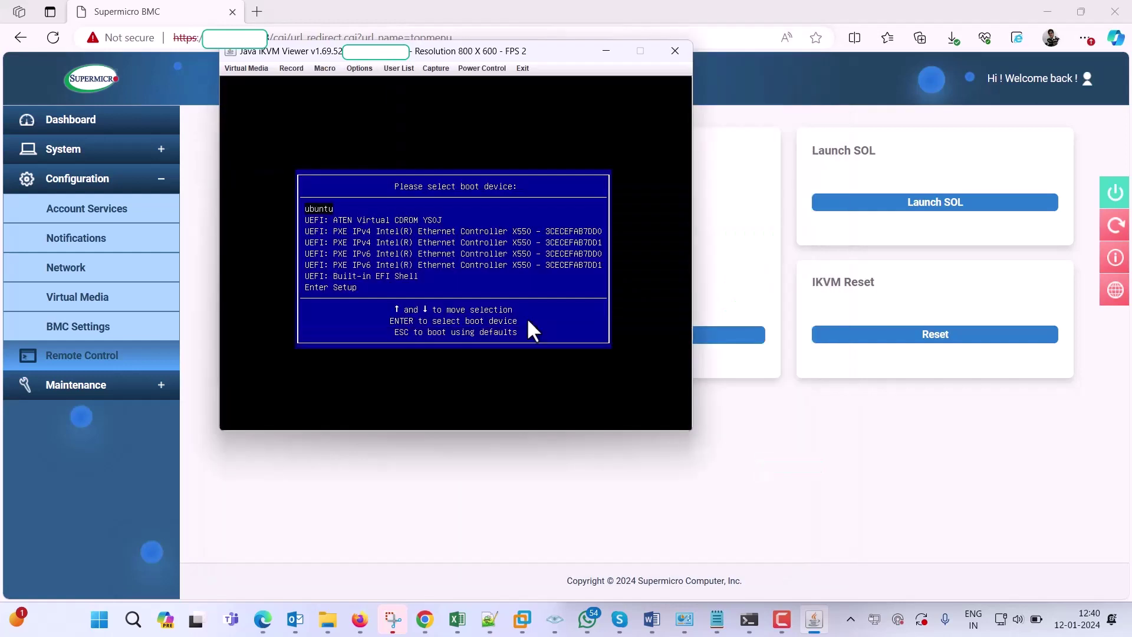
{"action": "key", "text": "Down"}
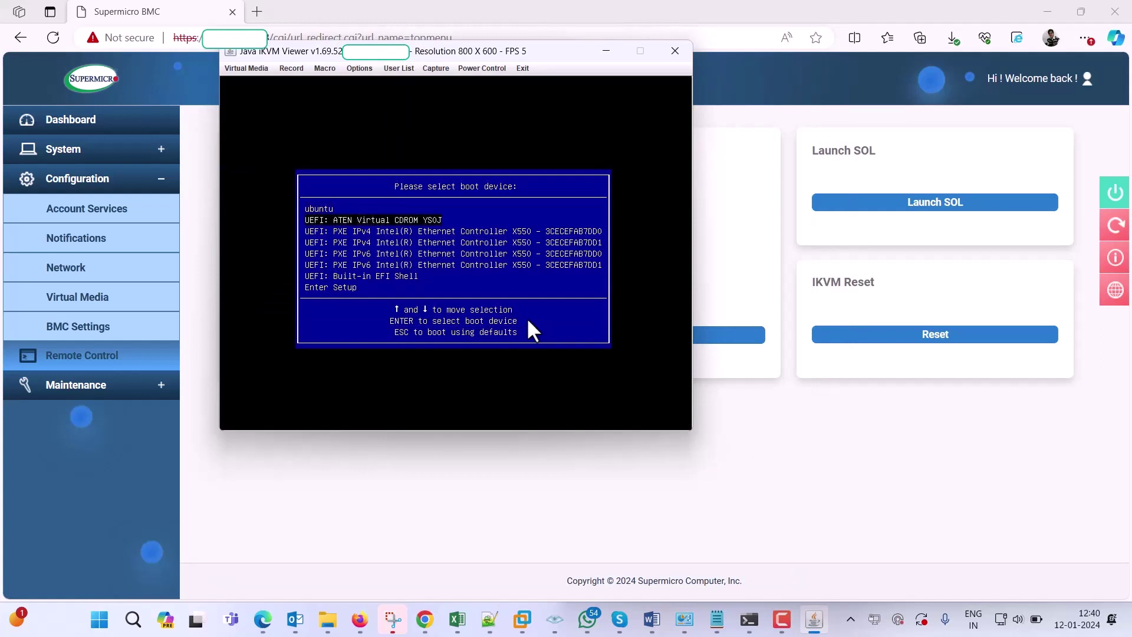
{"action": "key", "text": "Return"}
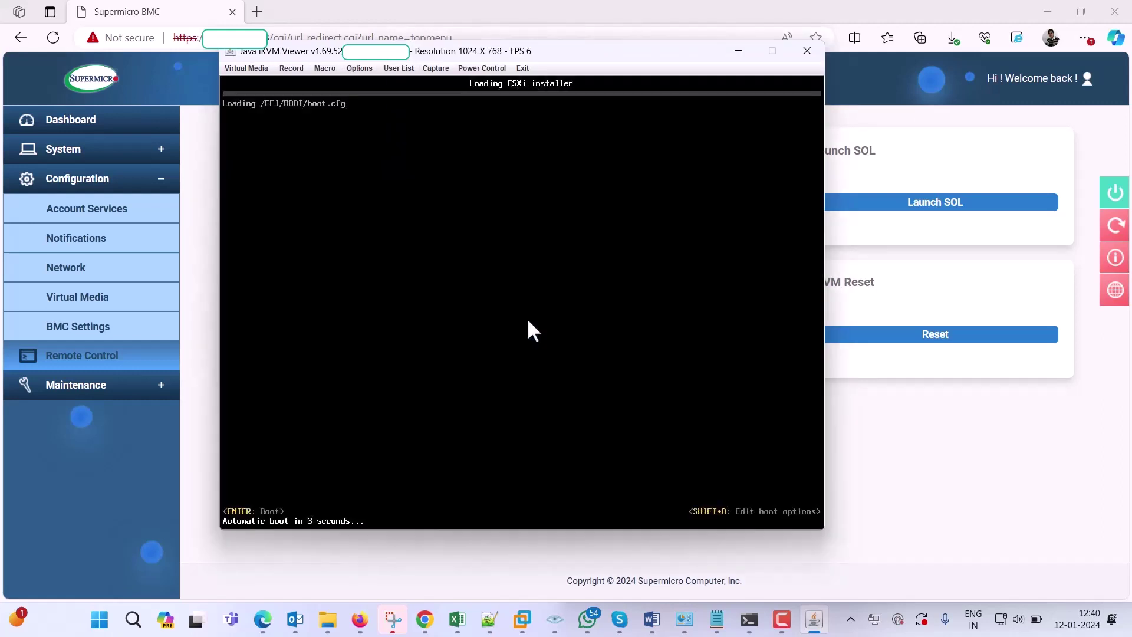
Press Enter at the Loading ESXi installer countdown to skip the wait
{"action": "key", "text": "Return"}
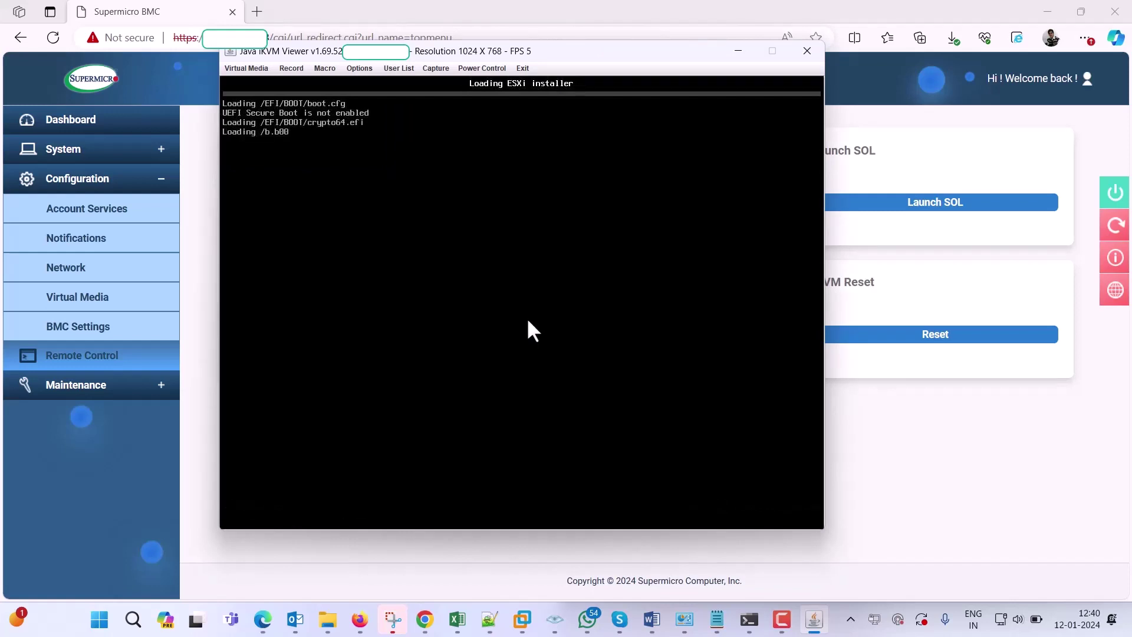